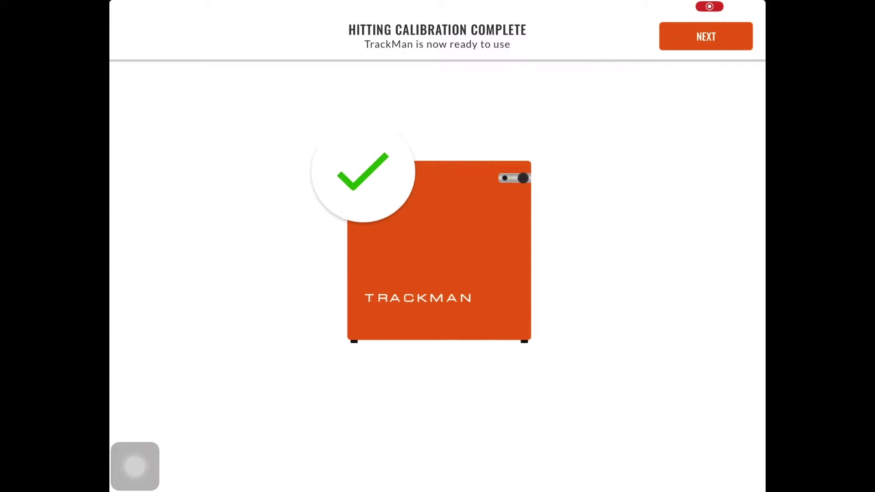
Continue past calibration and add 1 Left Demo, 1 Right Demo and 2 Left Demo to the lineup.
{"action": "left_click", "coordinate": [706, 36]}
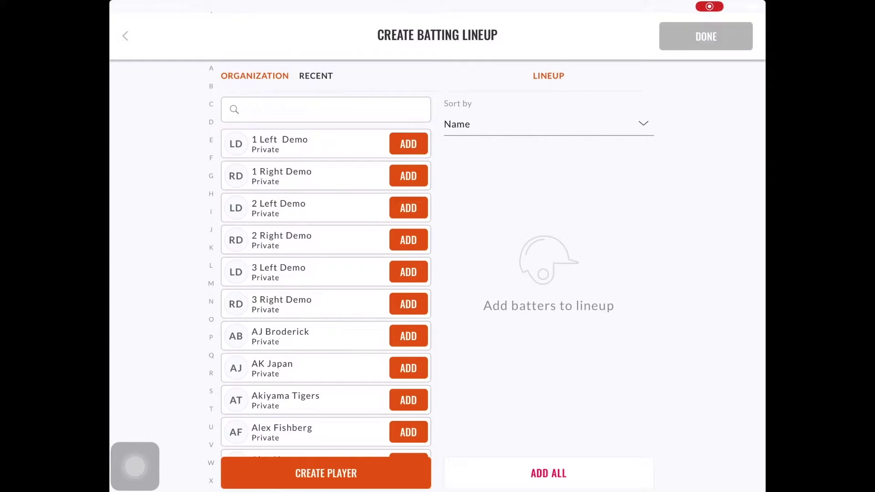
{"action": "left_click", "coordinate": [408, 144]}
{"action": "left_click", "coordinate": [408, 176]}
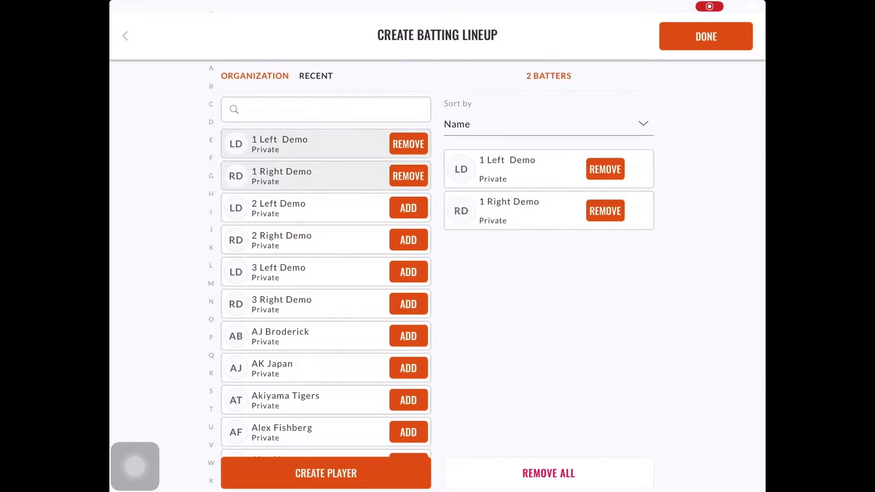
{"action": "left_click", "coordinate": [408, 208]}
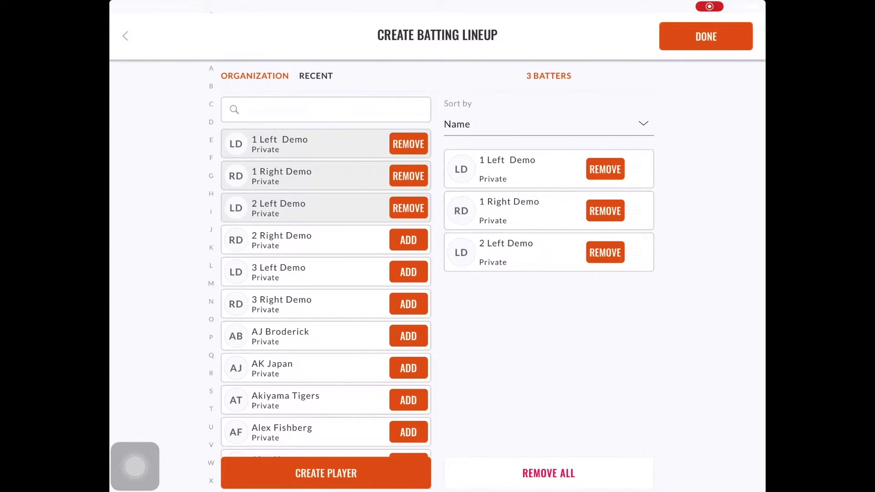
Search the player list for 'Suppo', add Test Support, and hide the keyboard.
{"action": "left_click", "coordinate": [326, 109]}
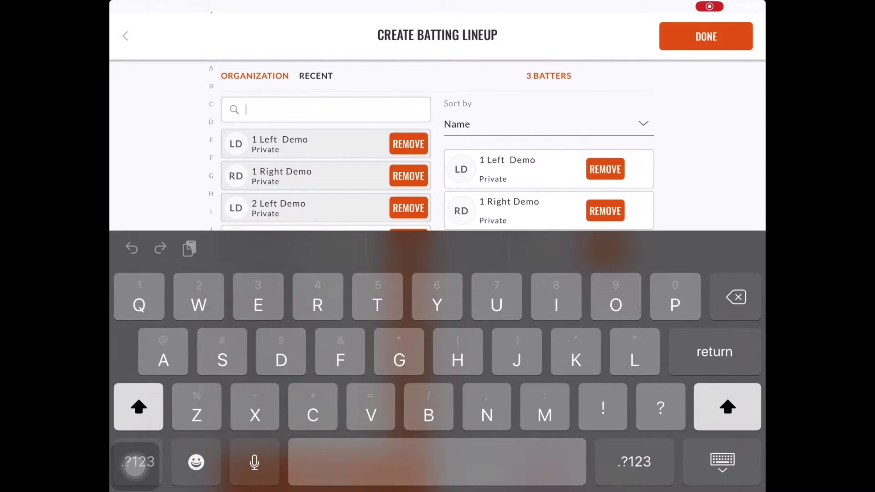
{"action": "type", "text": "Suppo"}
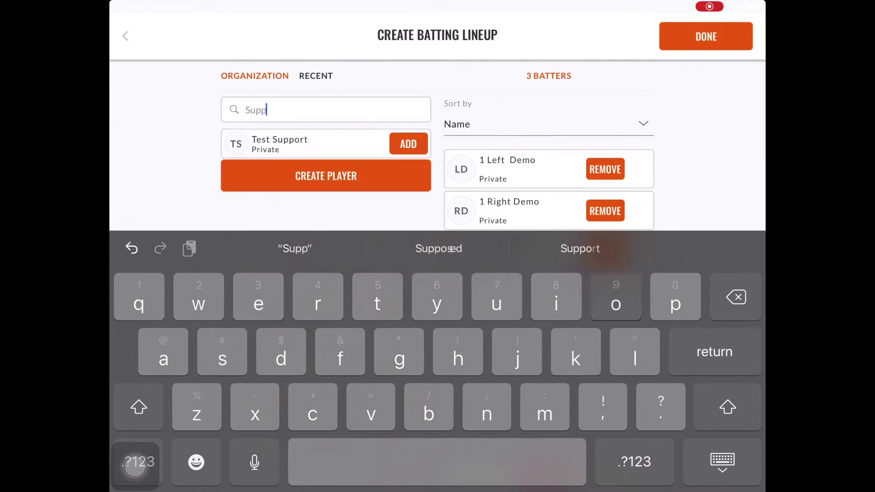
{"action": "left_click", "coordinate": [407, 144]}
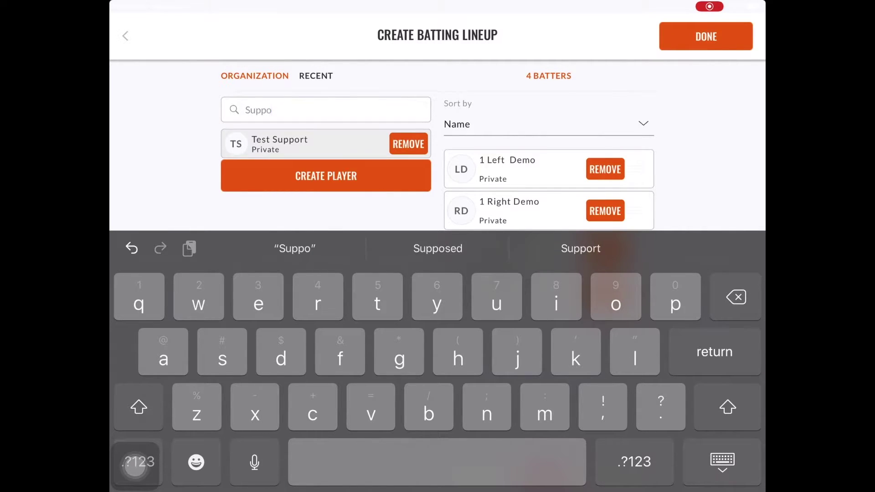
{"action": "left_click", "coordinate": [210, 273]}
Start a new player with first name 'Test' and last name 'Support 2'.
{"action": "left_click", "coordinate": [326, 175]}
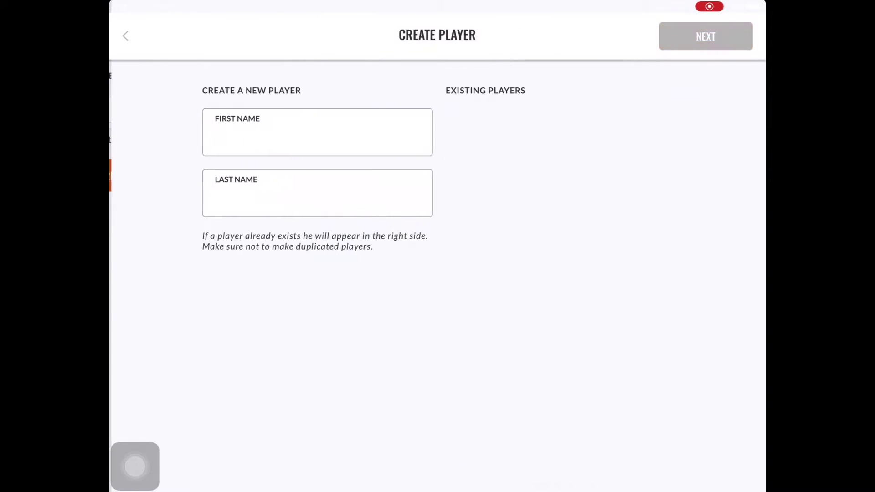
{"action": "type", "text": "Te"}
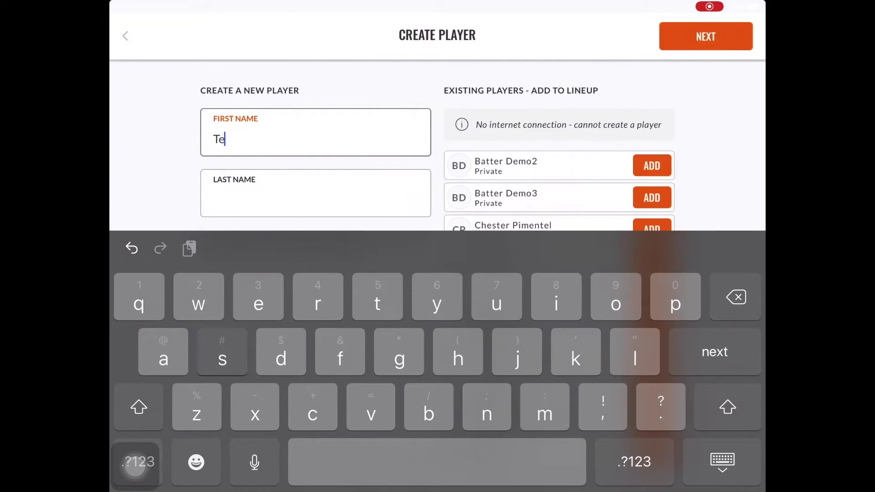
{"action": "type", "text": "st"}
{"action": "key", "text": "Return"}
{"action": "type", "text": "S"}
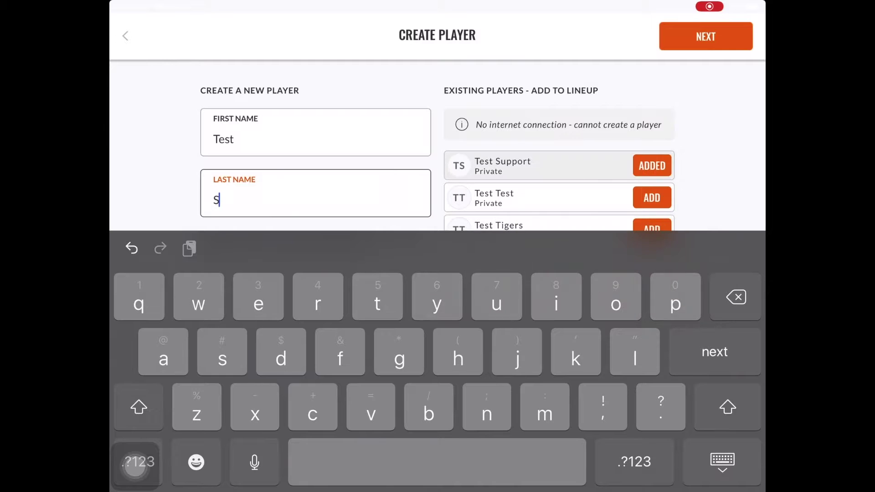
{"action": "type", "text": "upport"}
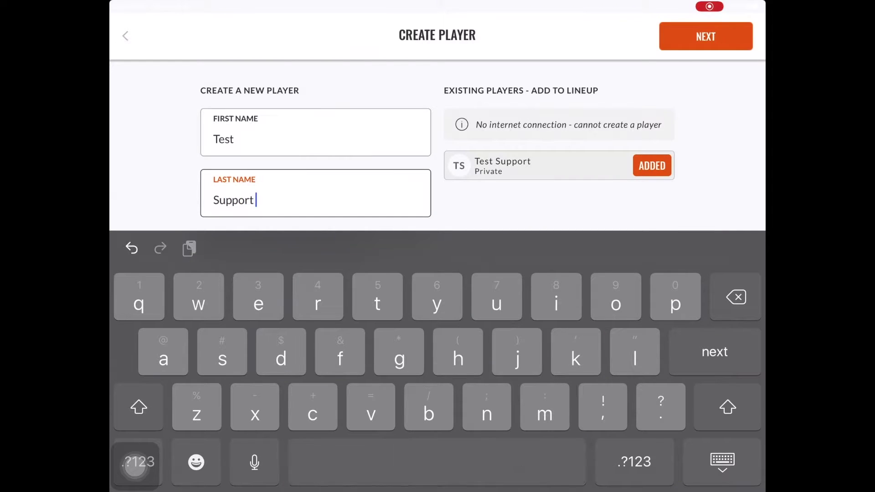
{"action": "left_click", "coordinate": [138, 462]}
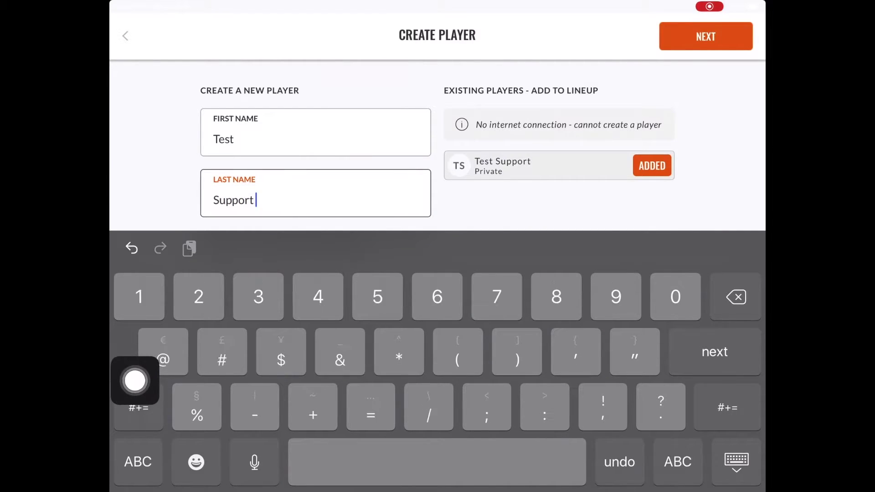
{"action": "type", "text": "2"}
{"action": "left_click", "coordinate": [677, 461]}
Give the new player birthdate 7/8/2000 and left-handed throwing and batting.
{"action": "left_click", "coordinate": [705, 37]}
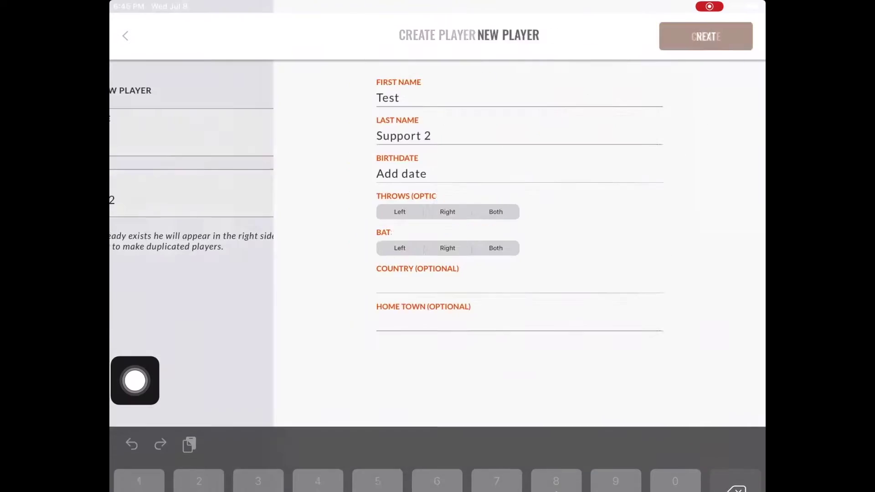
{"action": "left_click", "coordinate": [271, 214]}
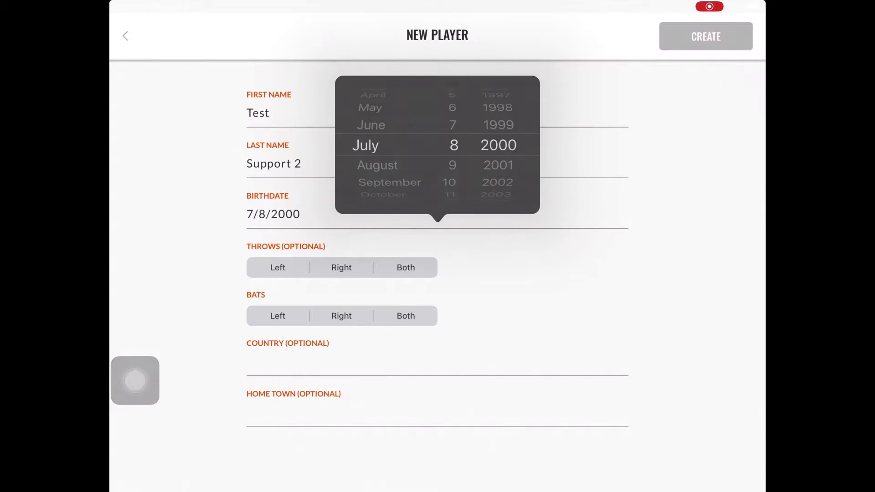
{"action": "left_click", "coordinate": [277, 267]}
{"action": "left_click", "coordinate": [278, 315]}
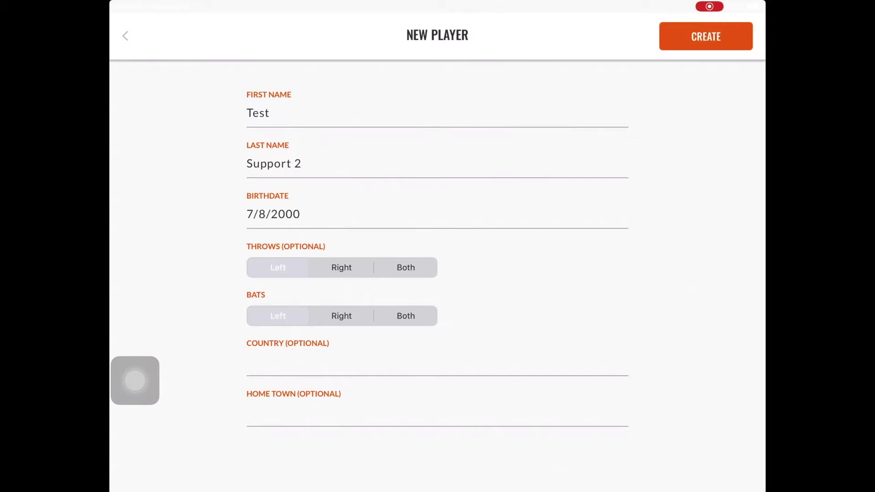
Create Test Support 2, add Akiyama Tigers, and finish the lineup to start hitting.
{"action": "left_click", "coordinate": [706, 36]}
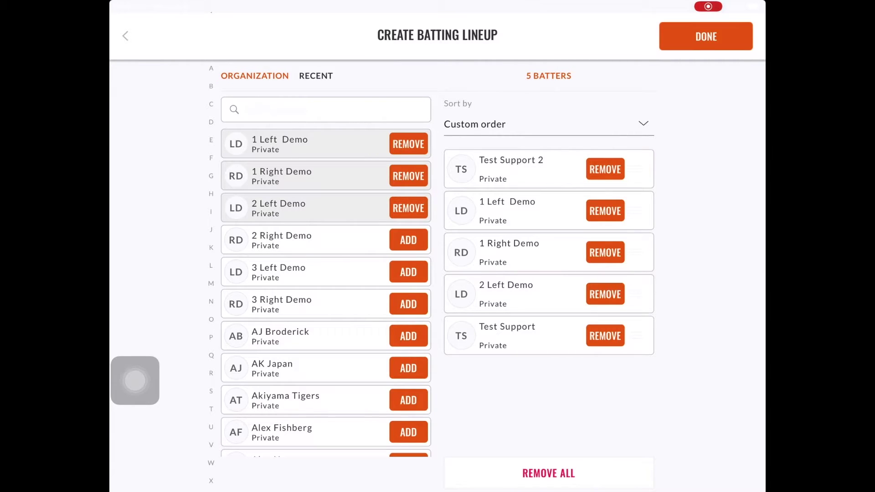
{"action": "left_click", "coordinate": [408, 400]}
{"action": "left_click", "coordinate": [706, 36]}
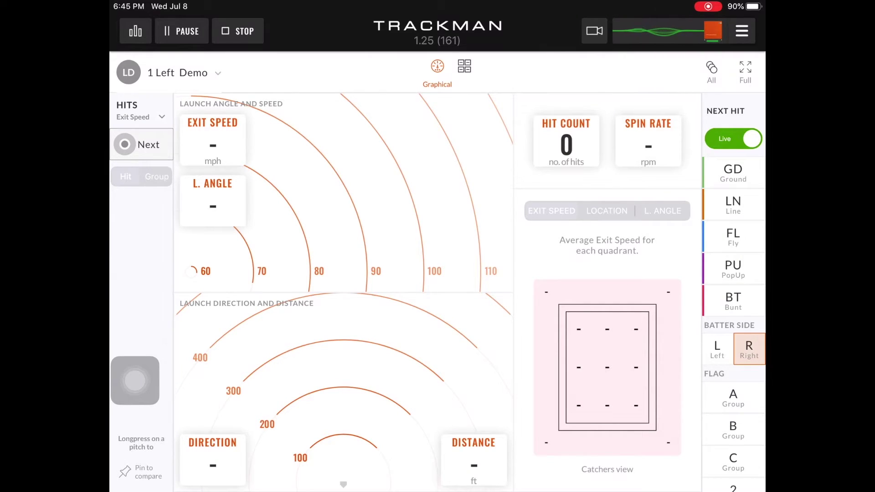
Use the batter name menu to pick 1 Right Demo, then 2 Left Demo, then choose Edit lineup.
{"action": "left_click", "coordinate": [177, 72]}
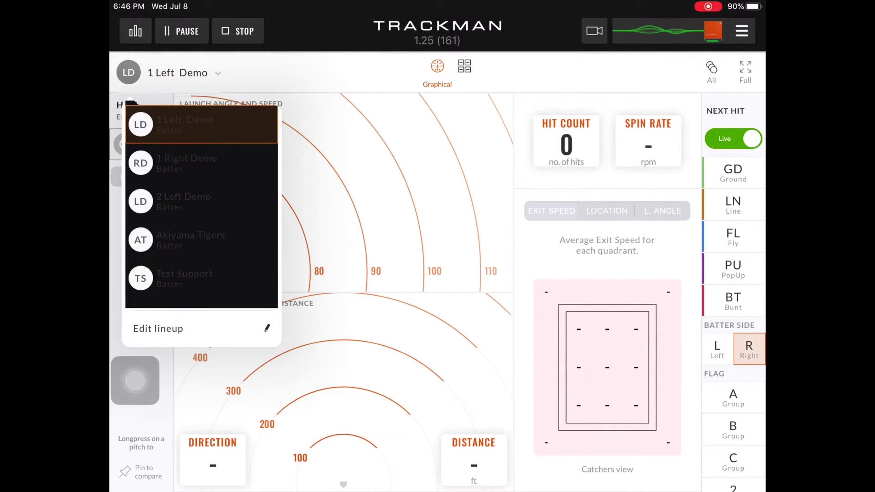
{"action": "left_click", "coordinate": [185, 163]}
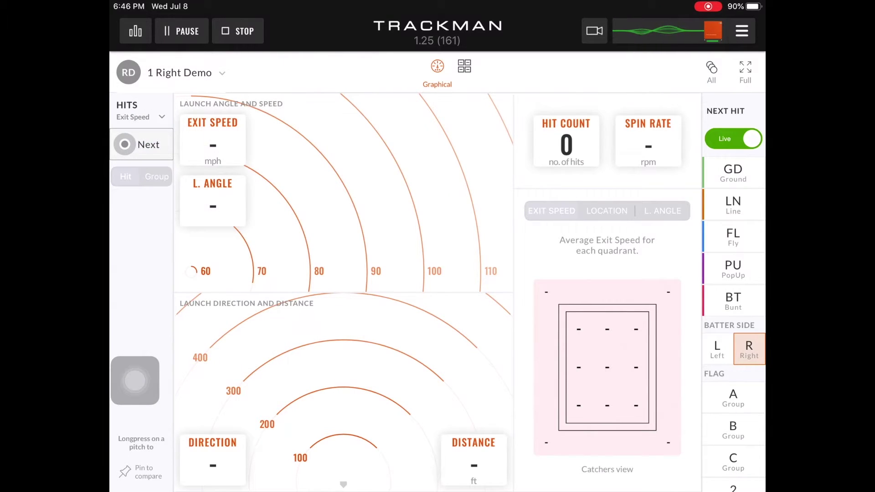
{"action": "left_click", "coordinate": [179, 73]}
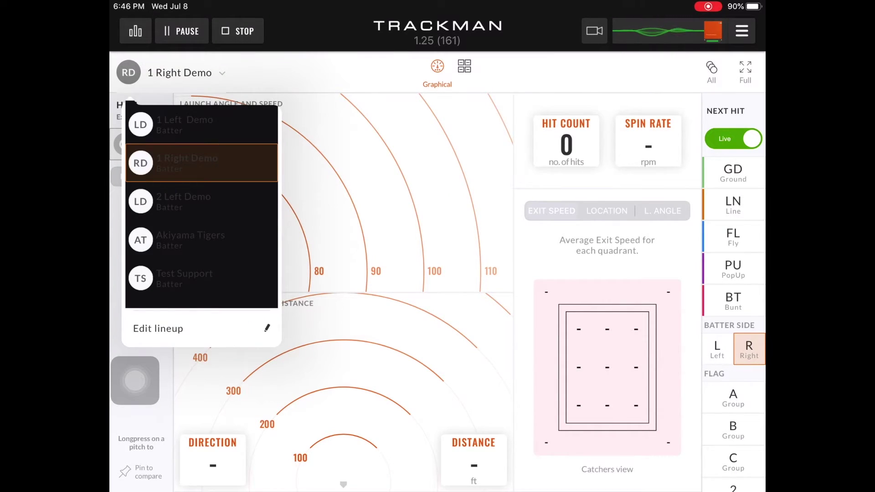
{"action": "left_click", "coordinate": [183, 201]}
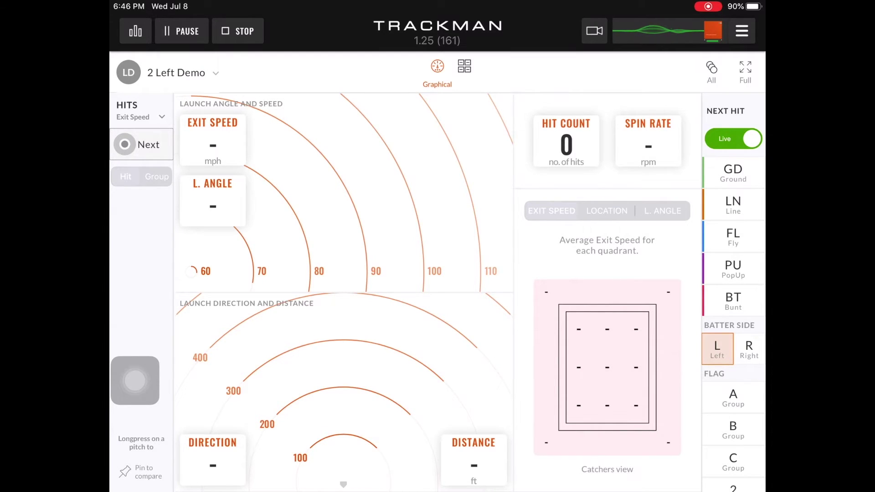
{"action": "left_click", "coordinate": [176, 72]}
{"action": "left_click", "coordinate": [158, 328]}
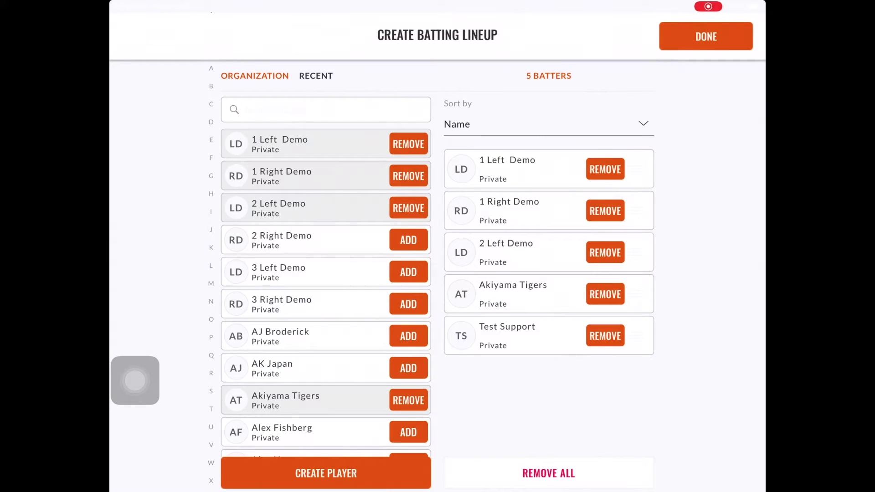
{"action": "left_click", "coordinate": [408, 336]}
{"action": "left_click", "coordinate": [408, 304]}
{"action": "left_click", "coordinate": [408, 271]}
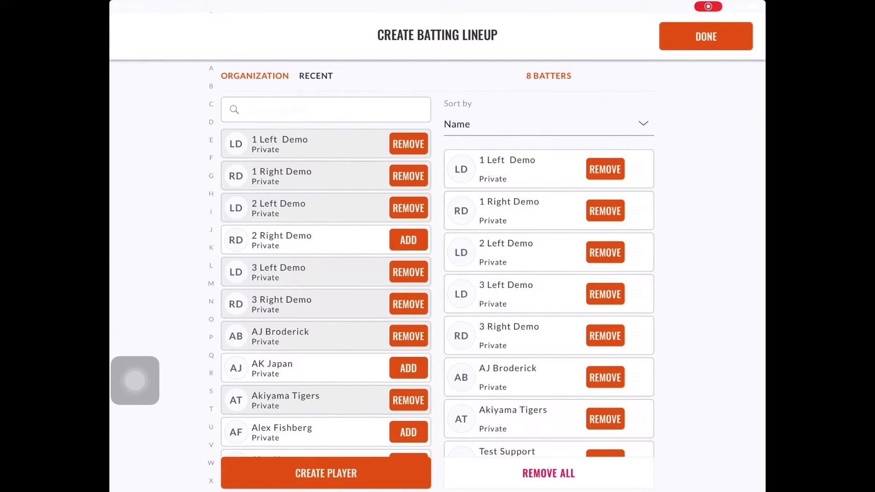
Remove 3 Right Demo, 3 Left Demo and 2 Left Demo, and save the five-batter lineup.
{"action": "left_click", "coordinate": [408, 304]}
{"action": "left_click", "coordinate": [408, 271]}
{"action": "left_click", "coordinate": [407, 208]}
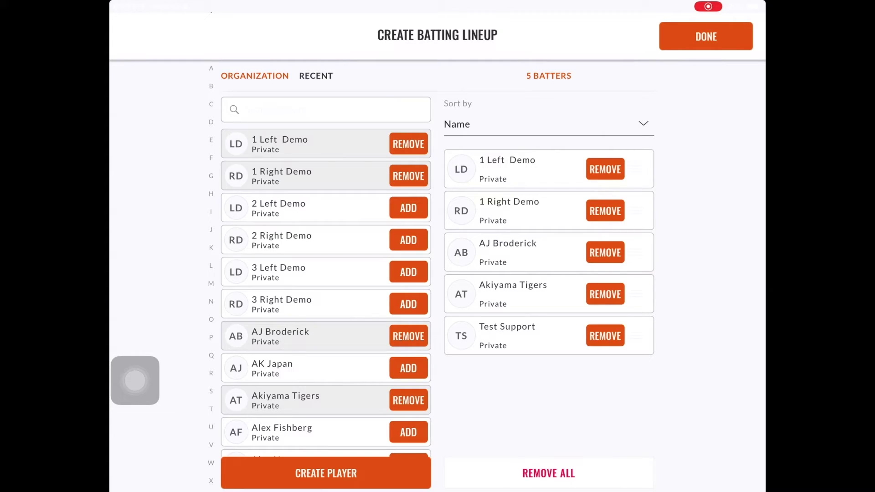
{"action": "left_click", "coordinate": [705, 36]}
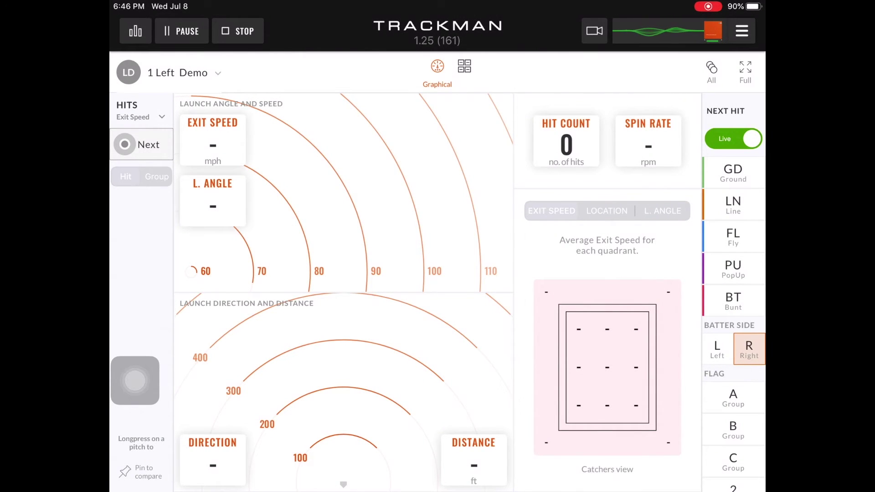
{"action": "key", "text": "super"}
Set the iPad appearance to Light under Display & Brightness and return to TrackMan.
{"action": "left_click", "coordinate": [638, 319]}
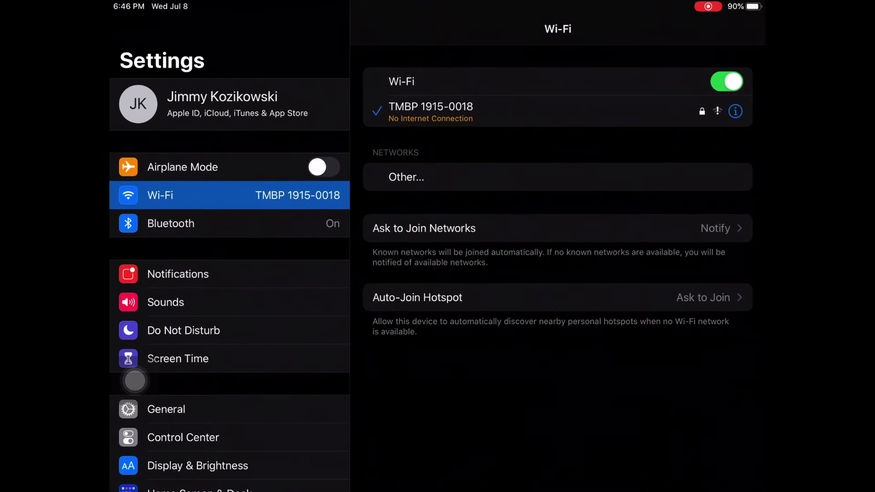
{"action": "scroll", "coordinate": [135, 380], "scroll_direction": "down", "scroll_amount": 5}
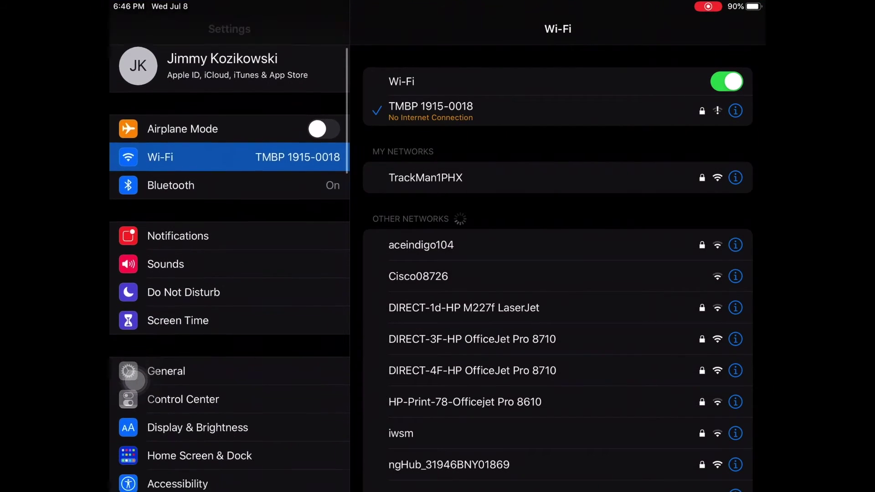
{"action": "left_click", "coordinate": [198, 291]}
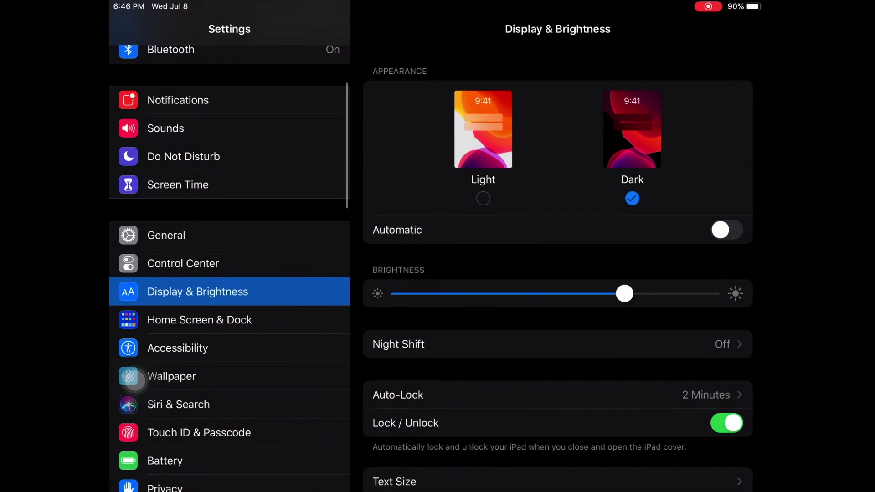
{"action": "left_click", "coordinate": [482, 198]}
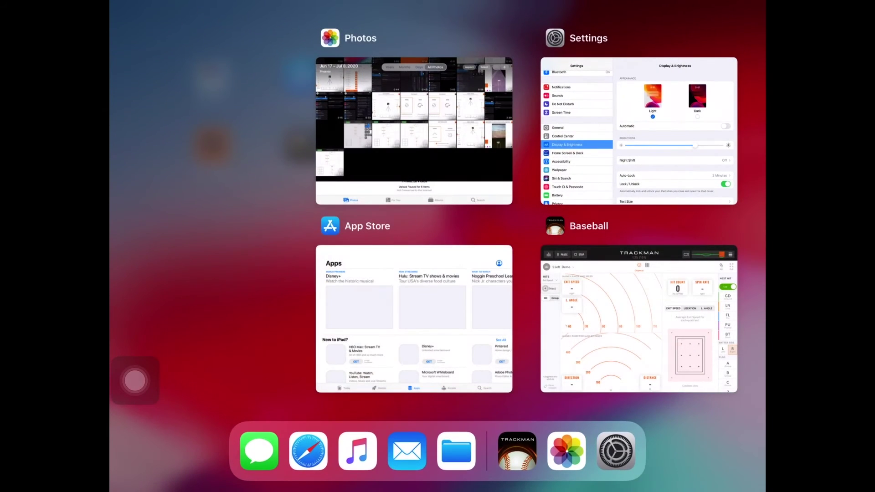
{"action": "left_click", "coordinate": [639, 294]}
{"action": "left_click", "coordinate": [177, 72]}
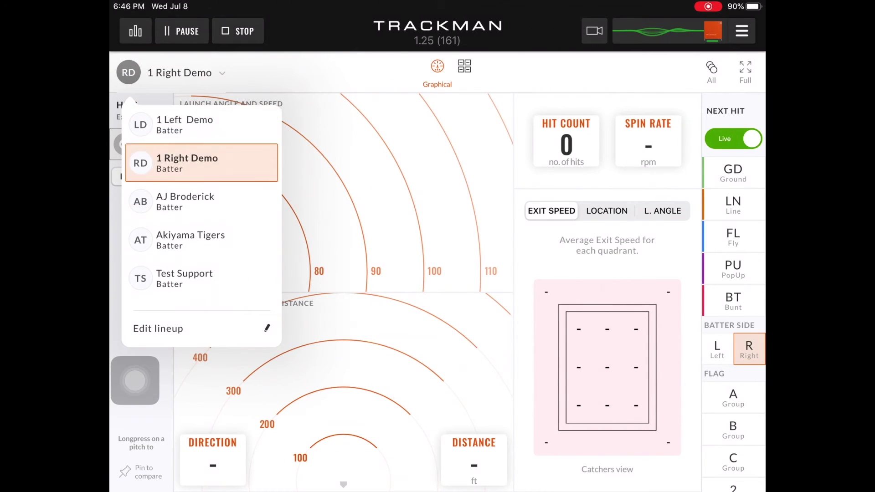
Choose 1 Right Demo from the batter menu, then reopen the menu to view it in light mode.
{"action": "left_click", "coordinate": [185, 163]}
{"action": "left_click", "coordinate": [179, 72]}
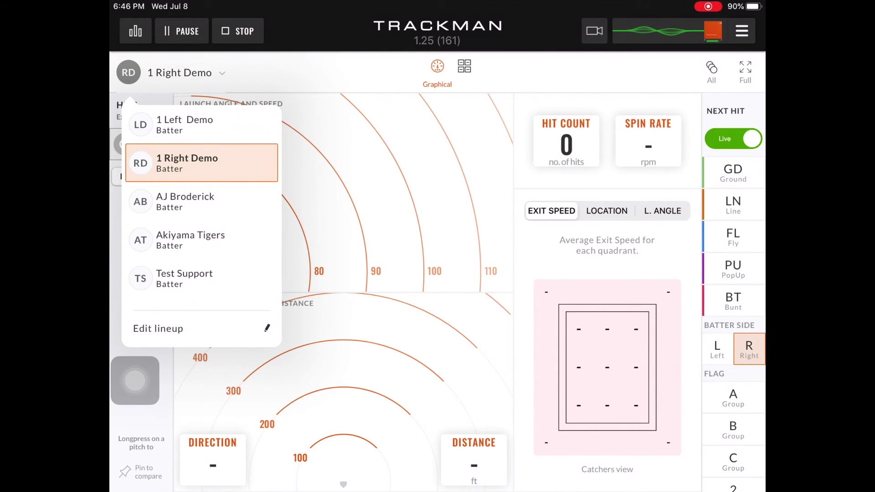